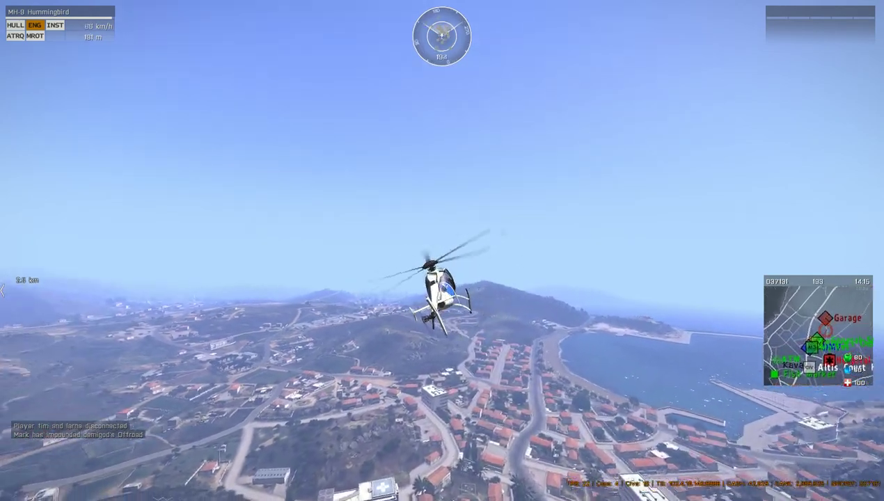
# Step: Eject from the MH-9 Hummingbird mid-flight over the town
pyautogui.press('v')
pyautogui.press('v')
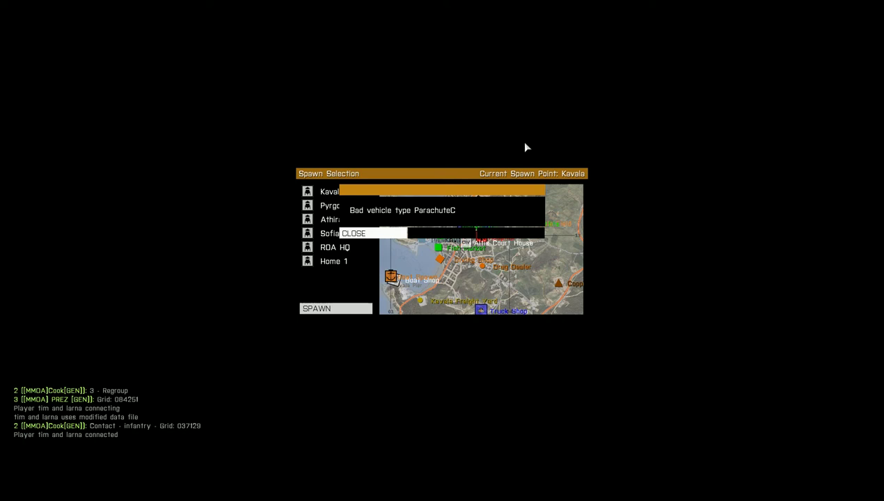
# Step: Open the chat bar and cycle channels with the period key until Direct communication is selected
pyautogui.press('/')
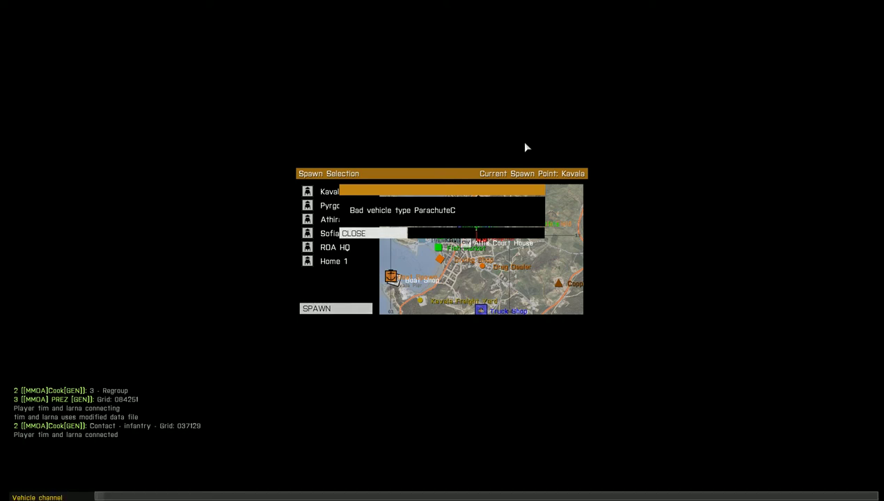
pyautogui.press('.')
pyautogui.press('.')
pyautogui.press('.')
pyautogui.press('.')
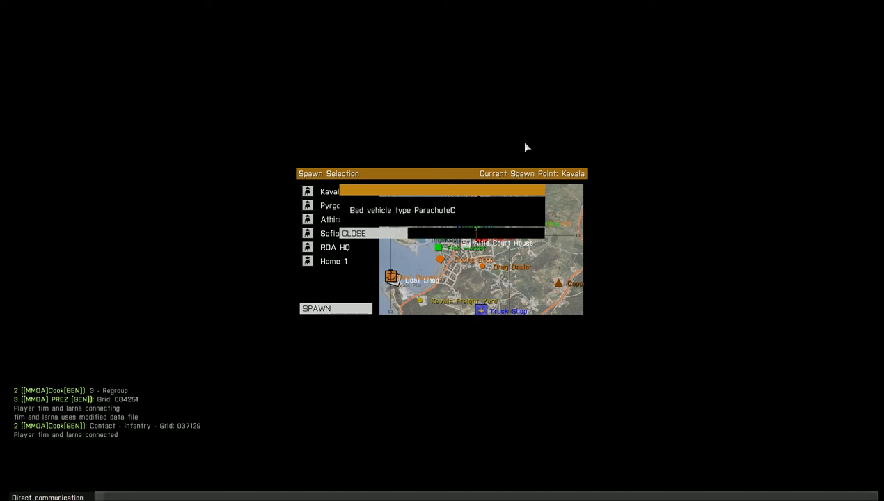
pyautogui.press('.')
pyautogui.press('.')
pyautogui.press('.')
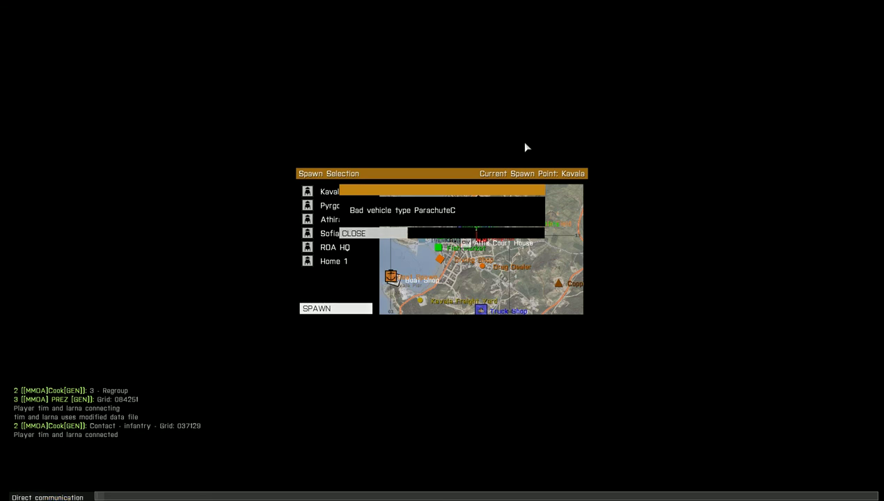
pyautogui.press('.')
pyautogui.press('.')
pyautogui.press('.')
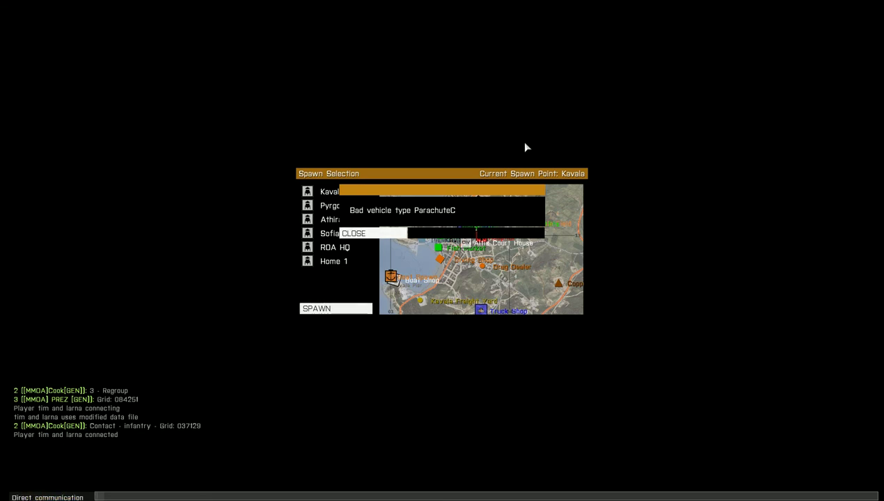